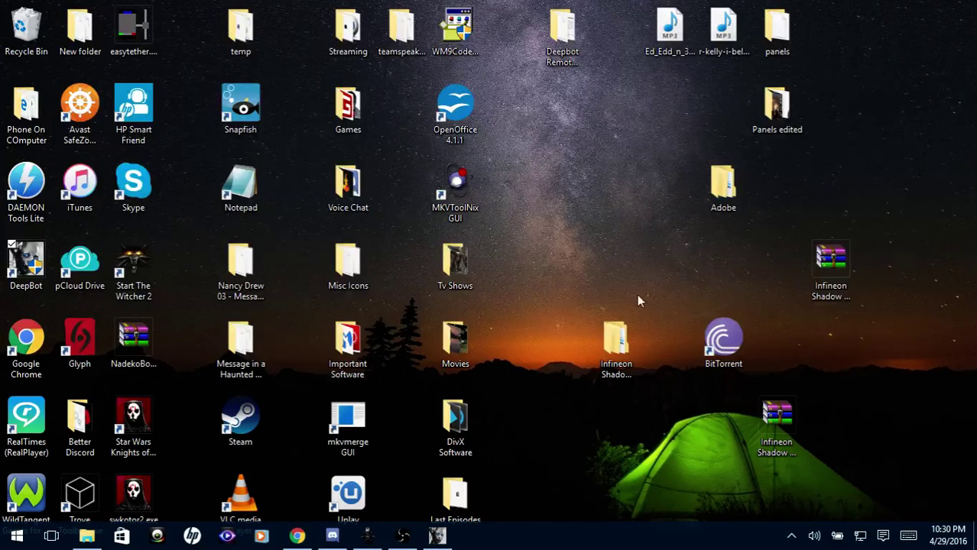
Step: Open the DeepBot window and display its channel commands filtered by demo
click(437, 536)
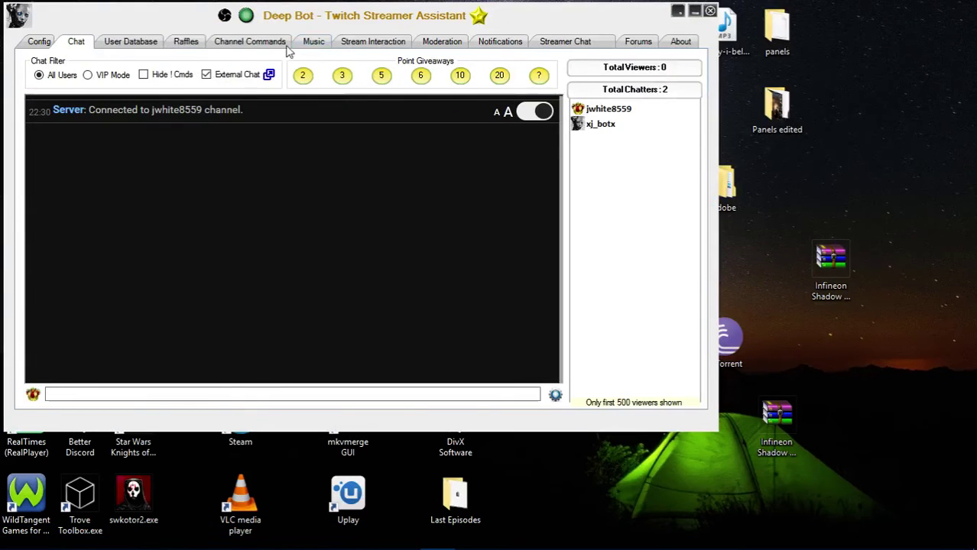
click(248, 43)
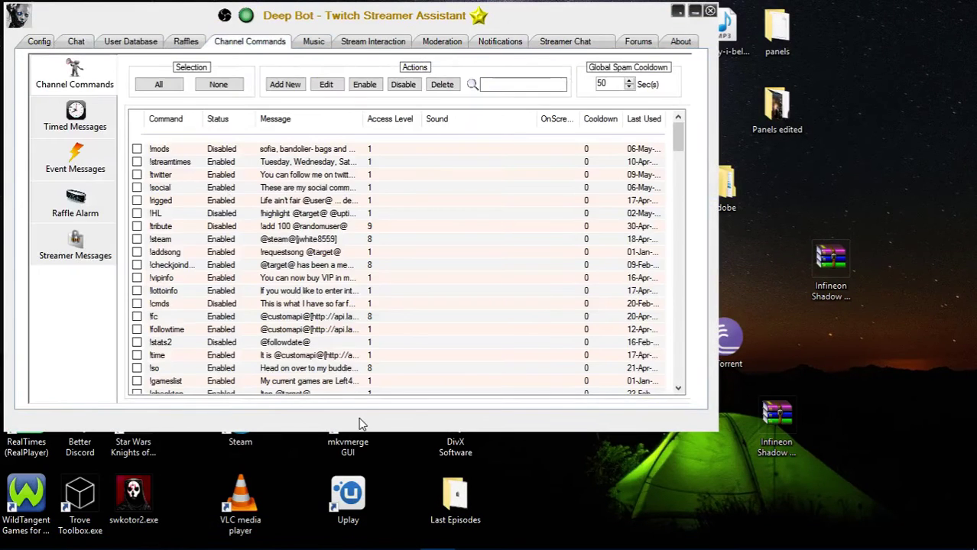
scroll(362, 323, down, 10)
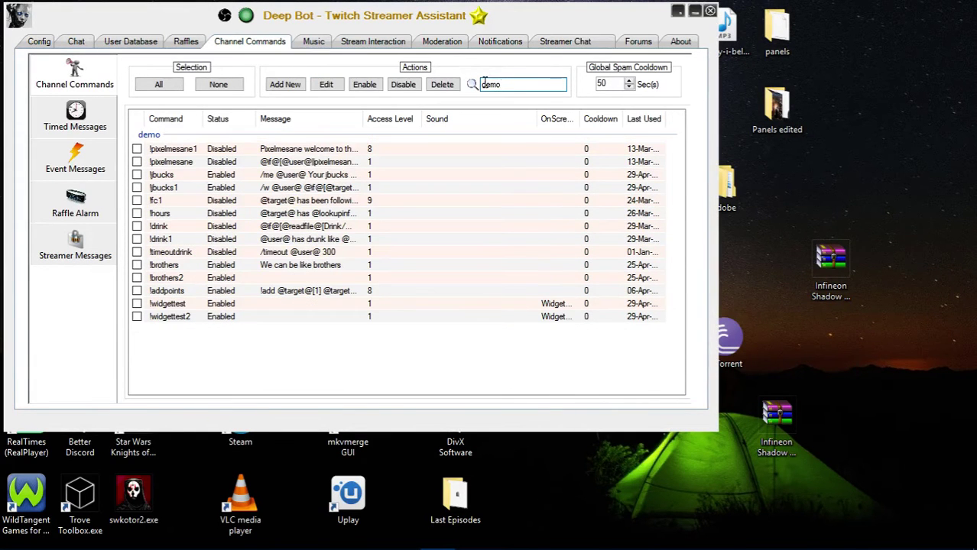
Step: Start a blank new command and look over its command name, group, widget name and widget image fields
click(285, 84)
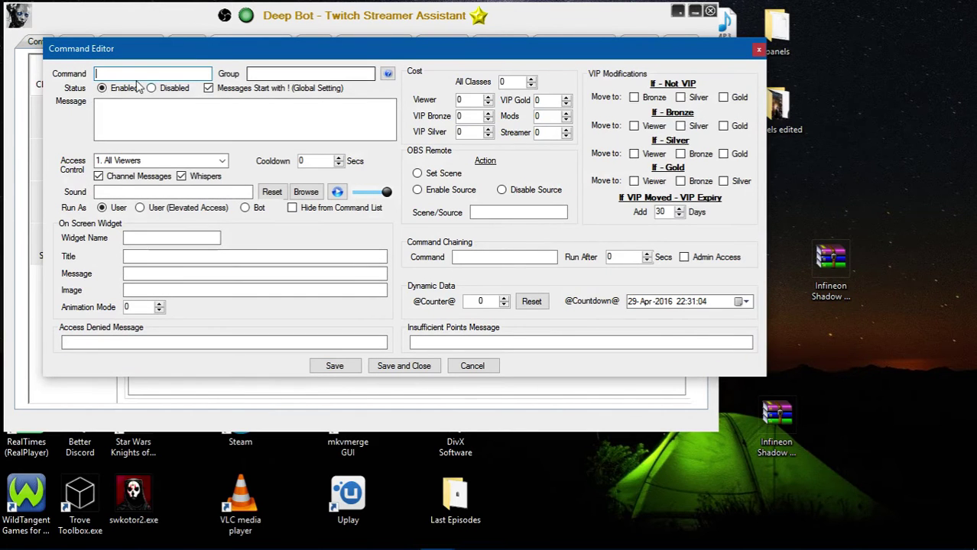
click(260, 73)
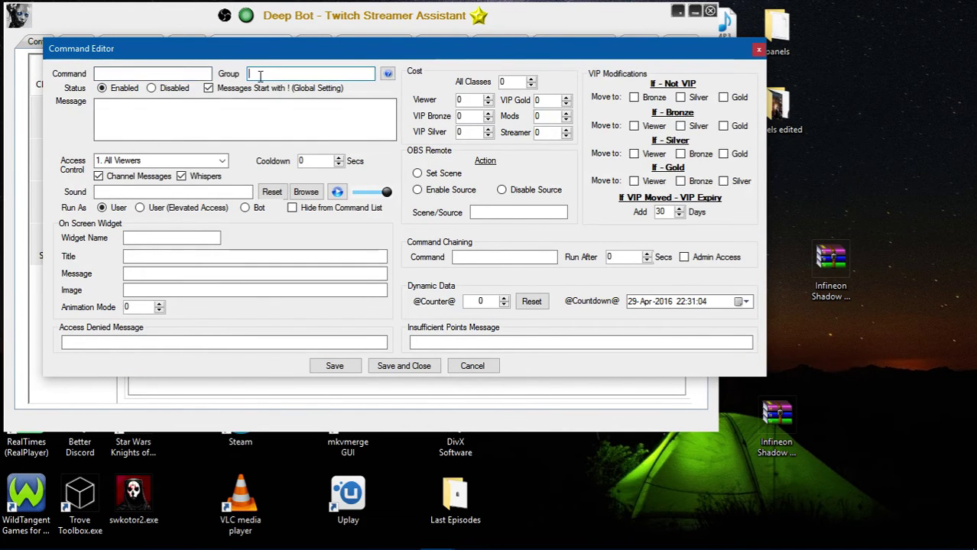
key(Escape)
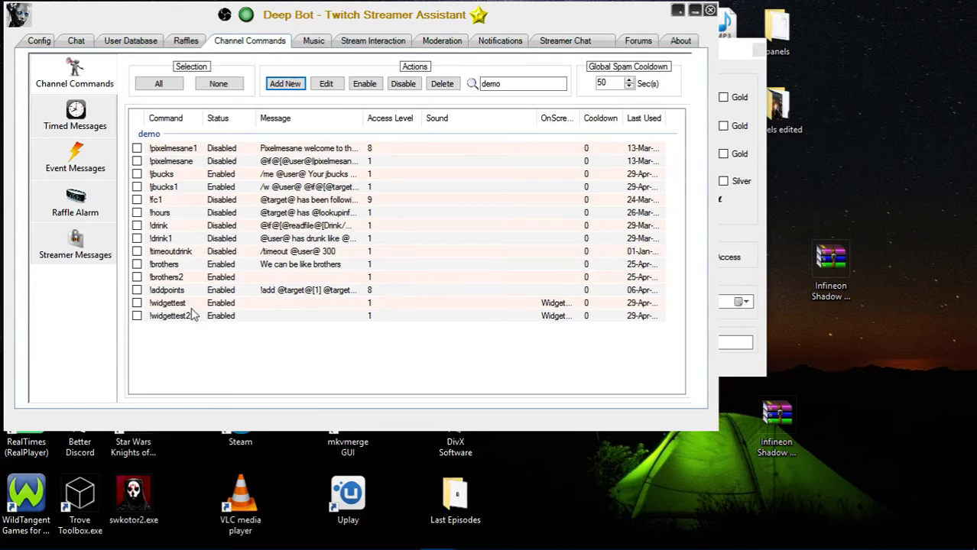
mouse_move(359, 543)
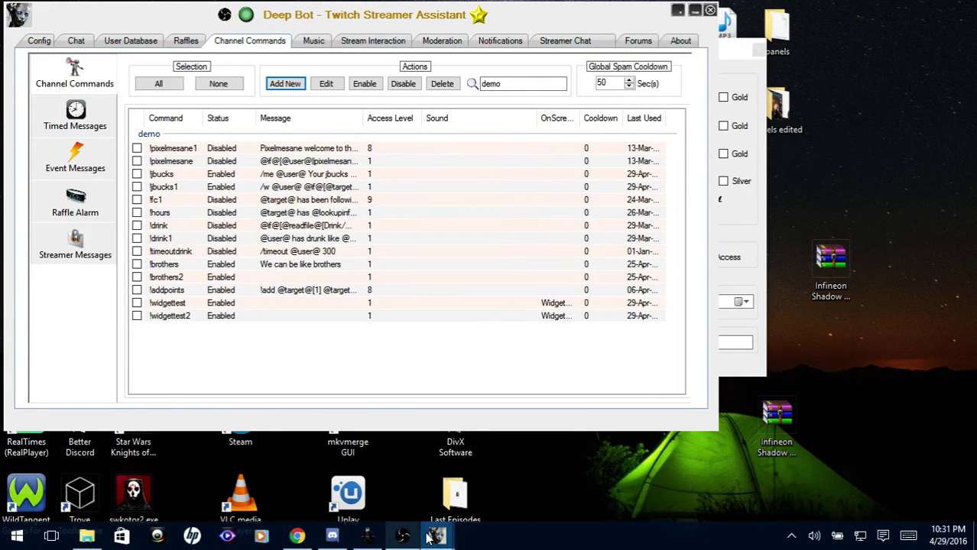
mouse_move(449, 540)
click(516, 466)
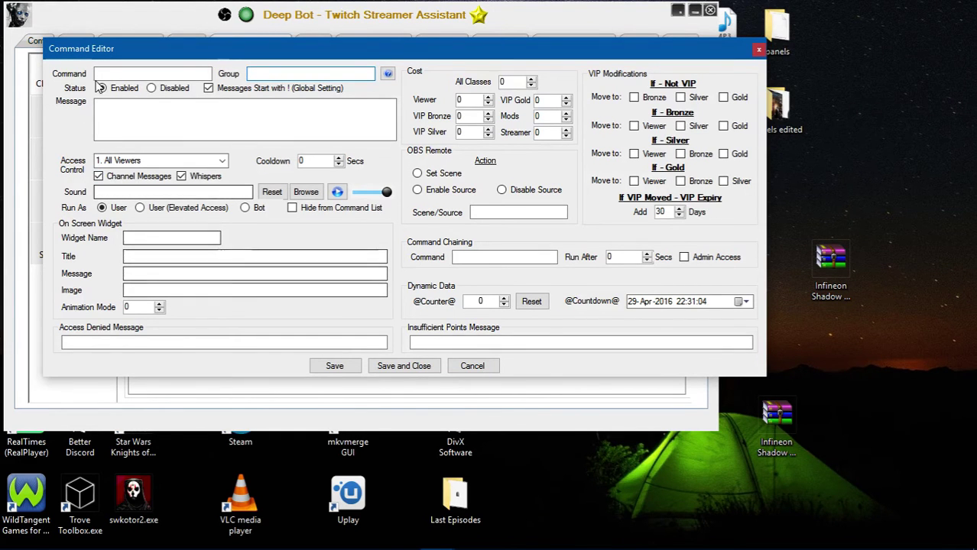
click(131, 73)
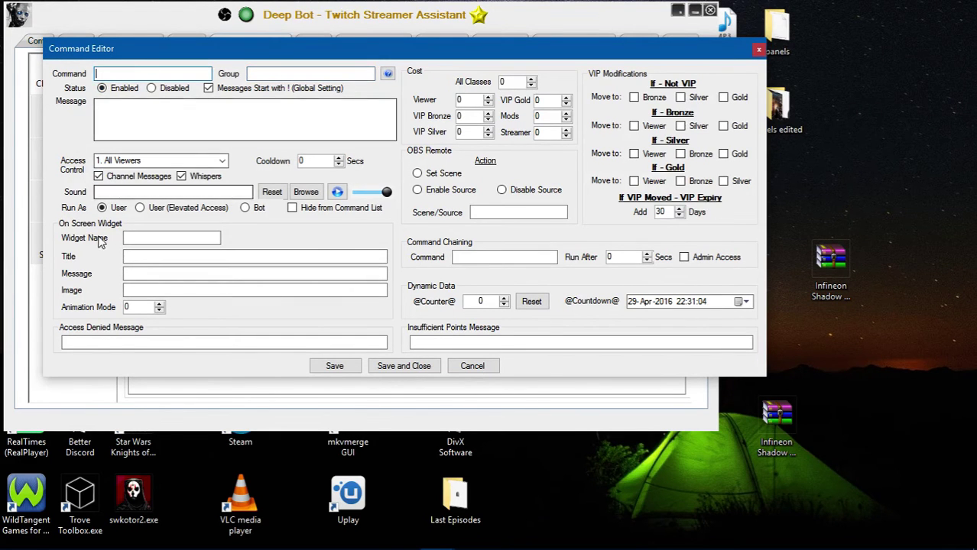
click(133, 237)
click(194, 290)
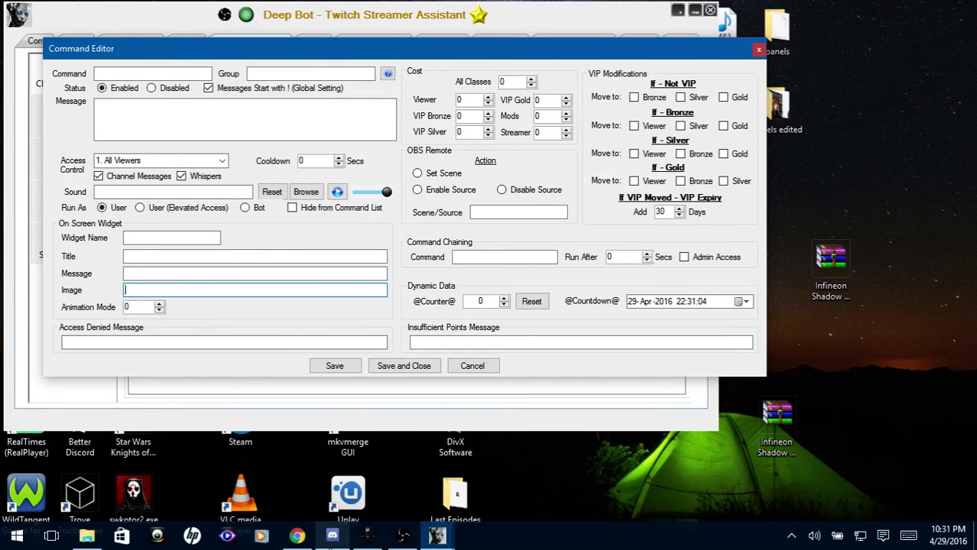
Step: Switch to Chrome and examine the GIF's direct imgur address and the pixel dimensions in its page title
click(297, 536)
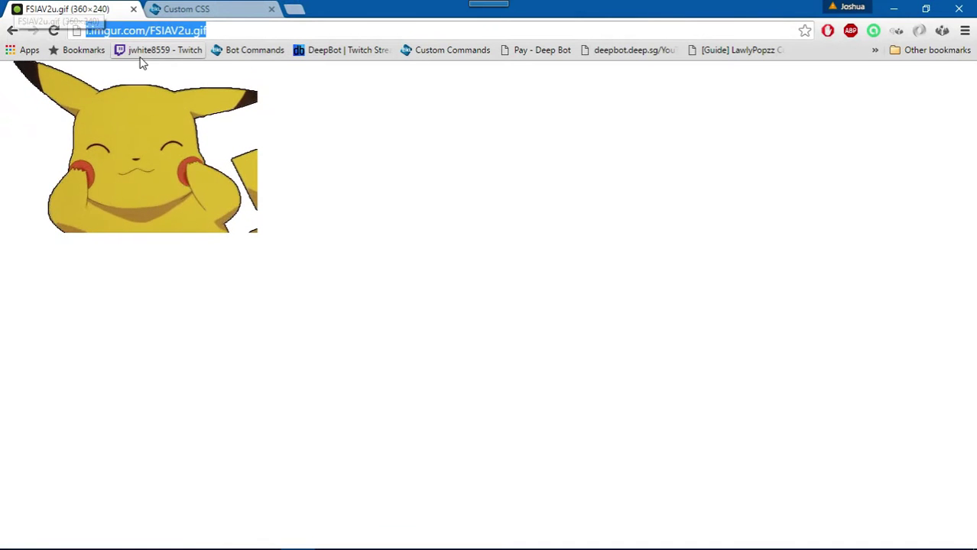
click(215, 33)
triple_click(200, 33)
click(201, 33)
triple_click(230, 31)
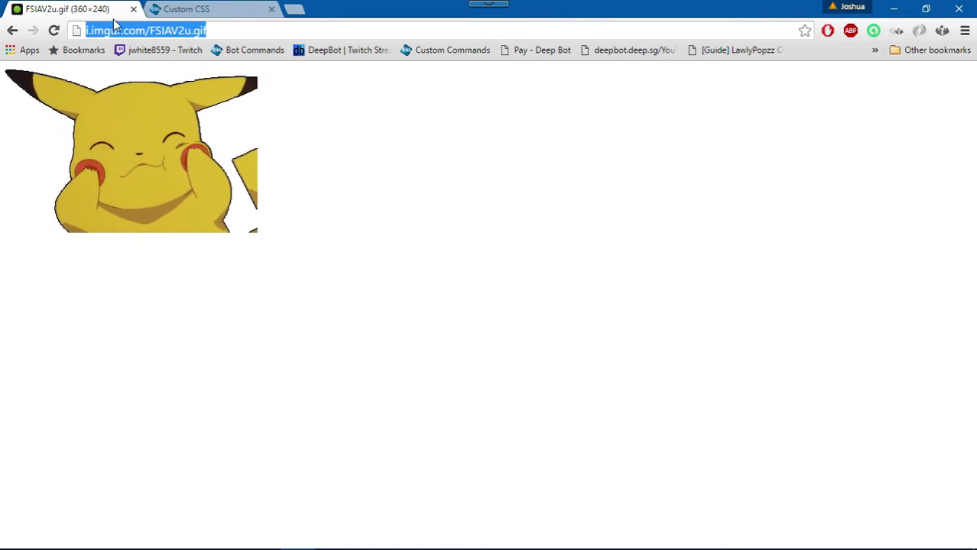
triple_click(201, 32)
triple_click(200, 32)
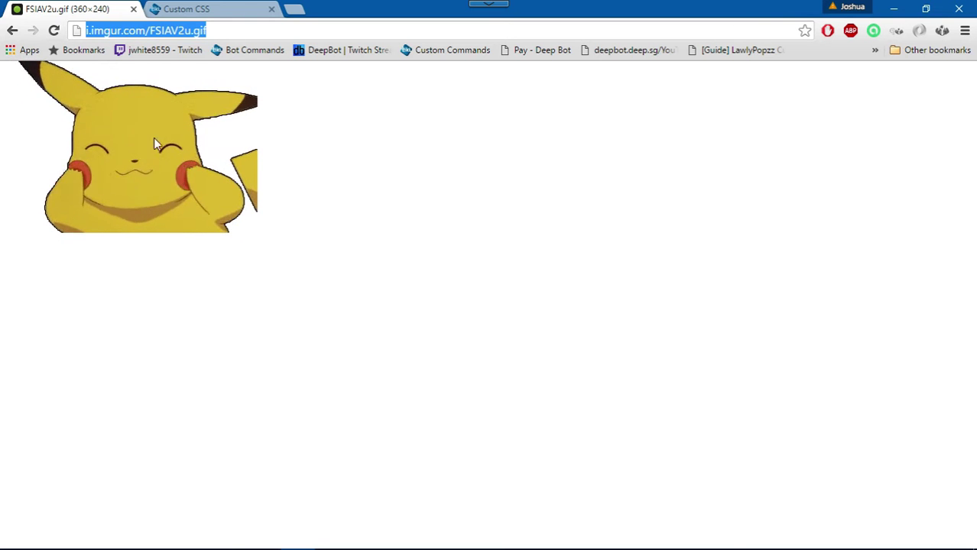
click(83, 14)
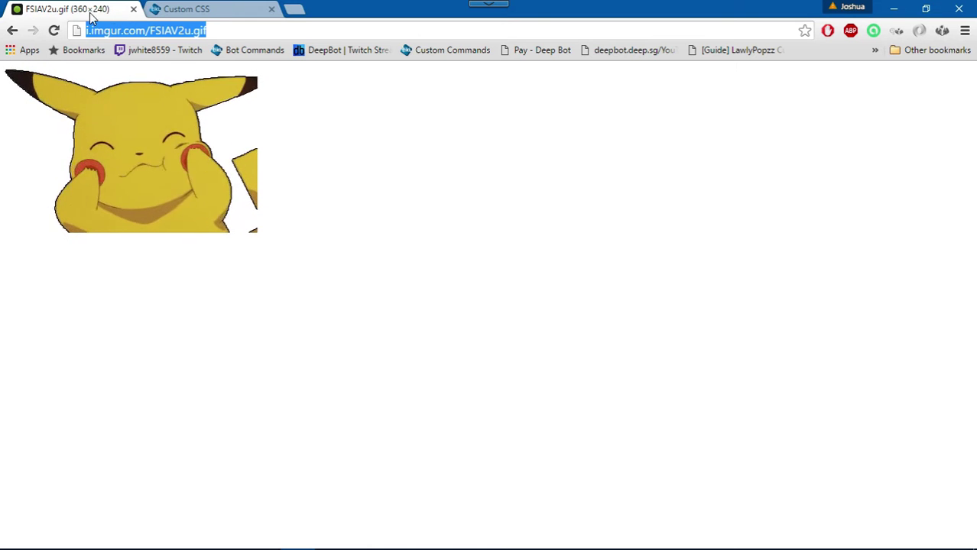
drag(228, 25, 135, 31)
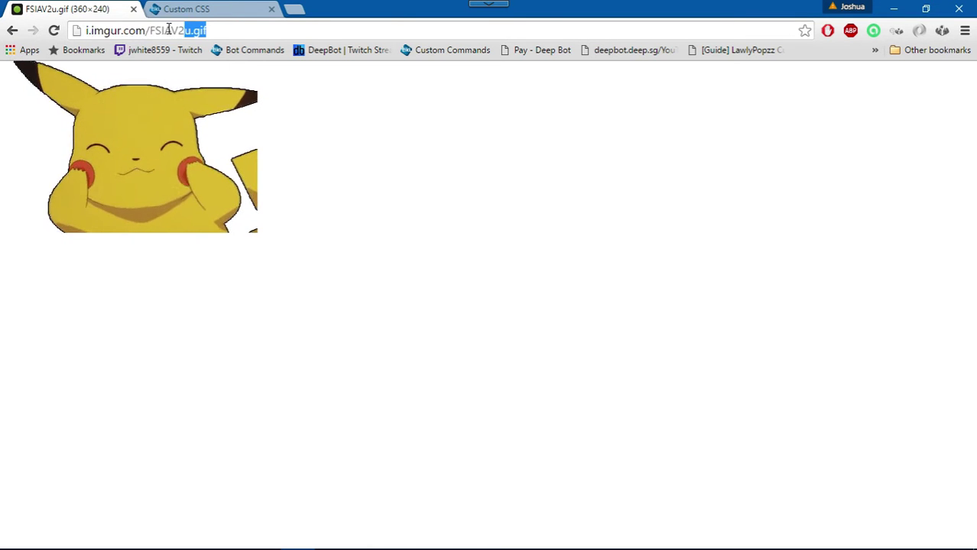
drag(286, 26, 71, 36)
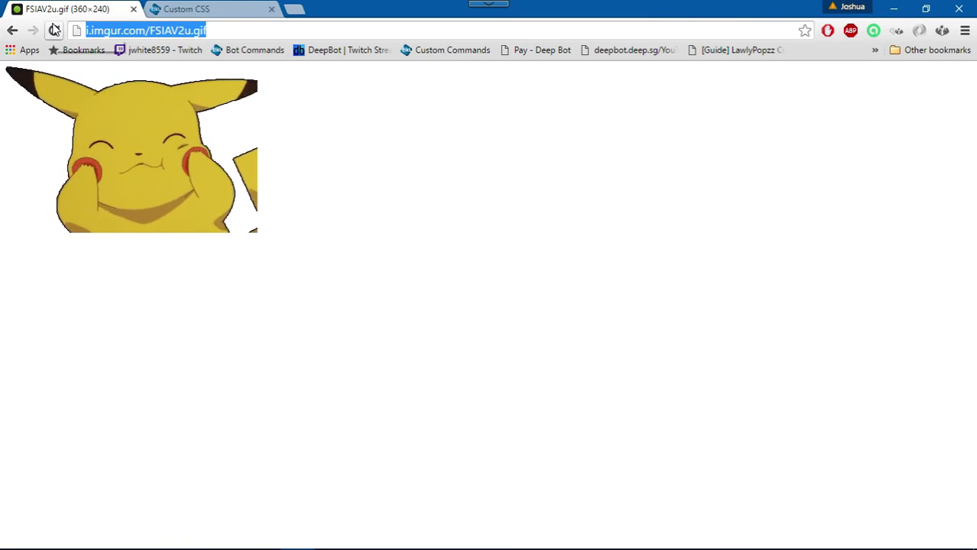
Step: Return to the blank command, cancel it, and minimize the browser window to get back to the commands list
mouse_move(329, 543)
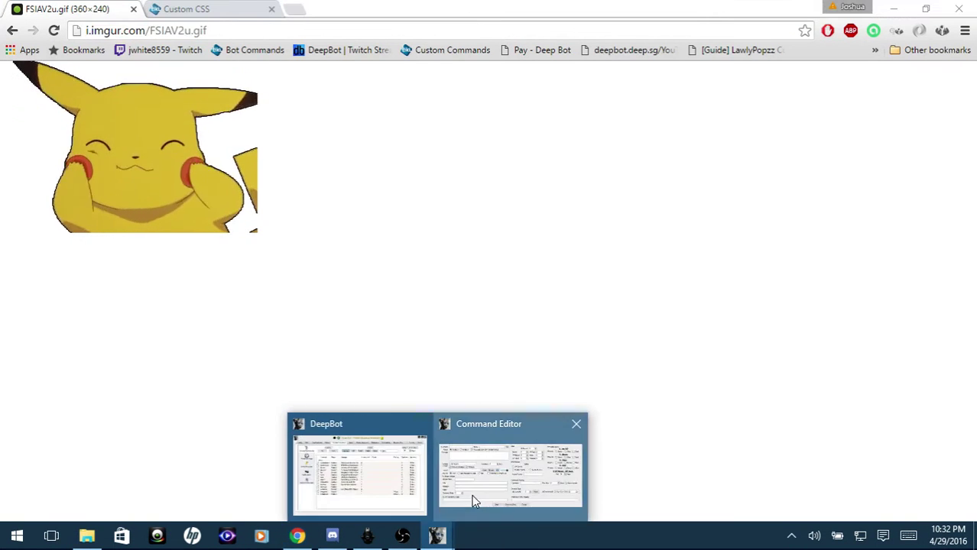
click(472, 502)
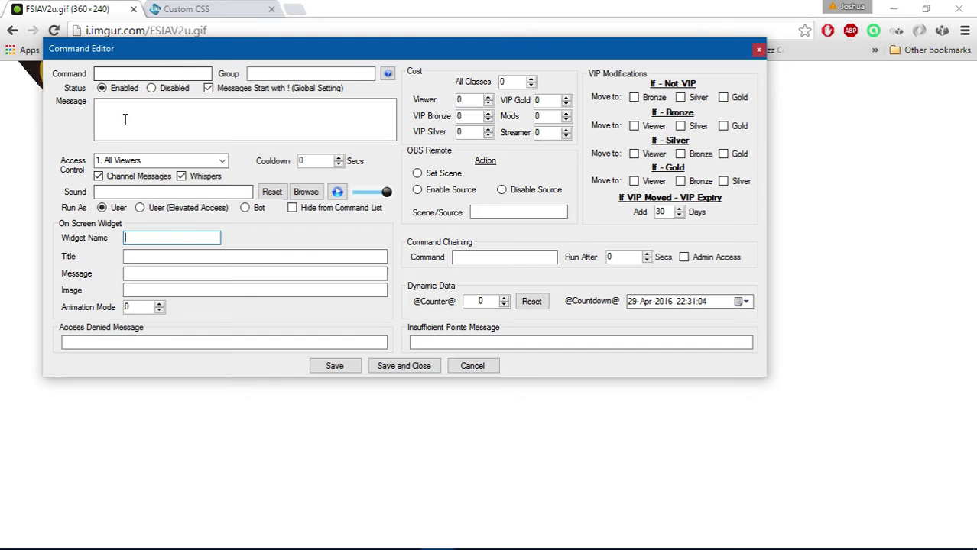
click(472, 368)
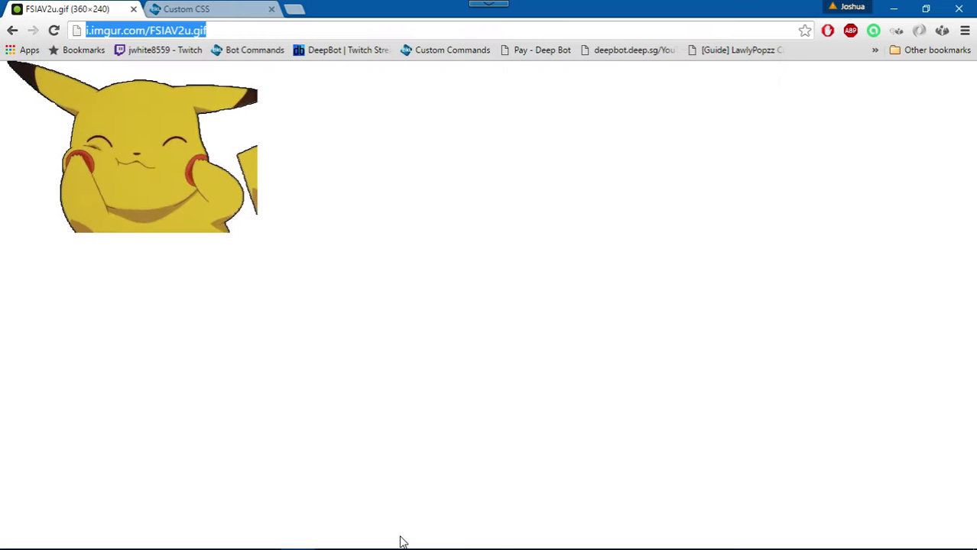
click(894, 9)
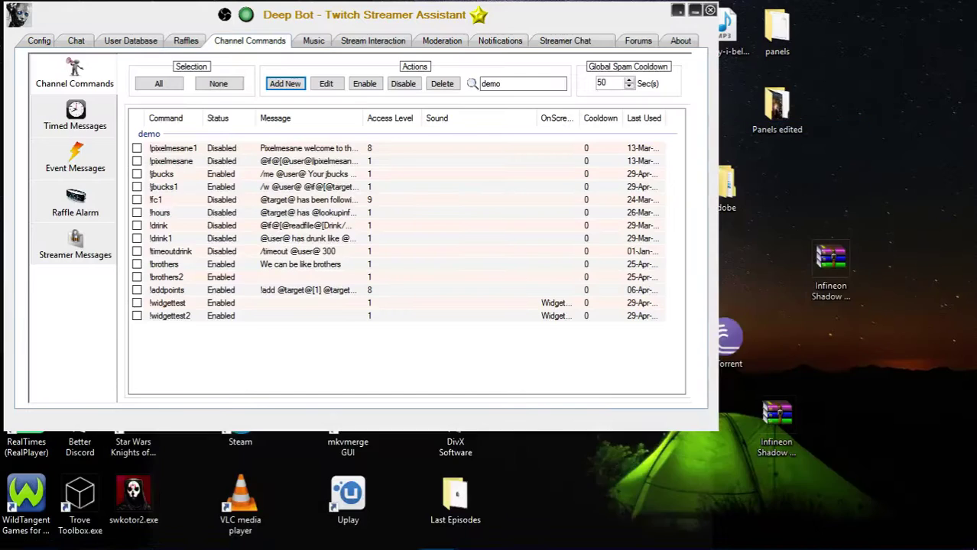
Step: Open the existing !widgettest2 command for editing
click(185, 316)
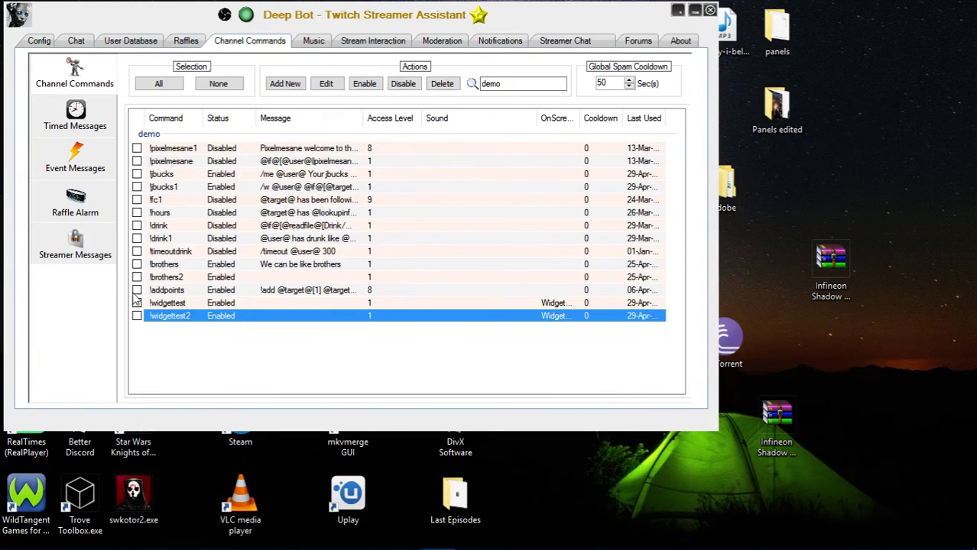
right_click(277, 326)
click(312, 362)
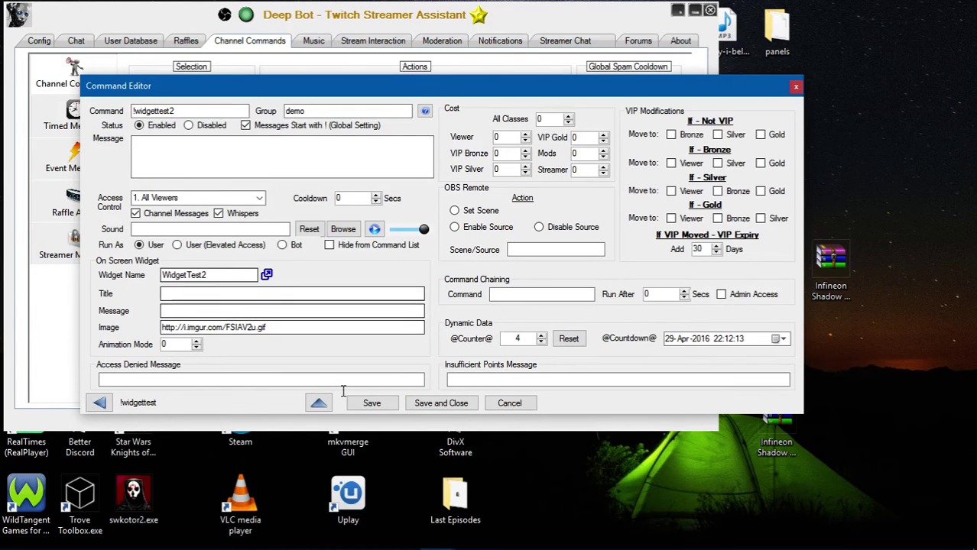
Step: Review the on-screen widget's name and image address for !widgettest2, and save the command
drag(190, 275, 209, 283)
double_click(181, 281)
key(Tab)
key(Tab)
key(Tab)
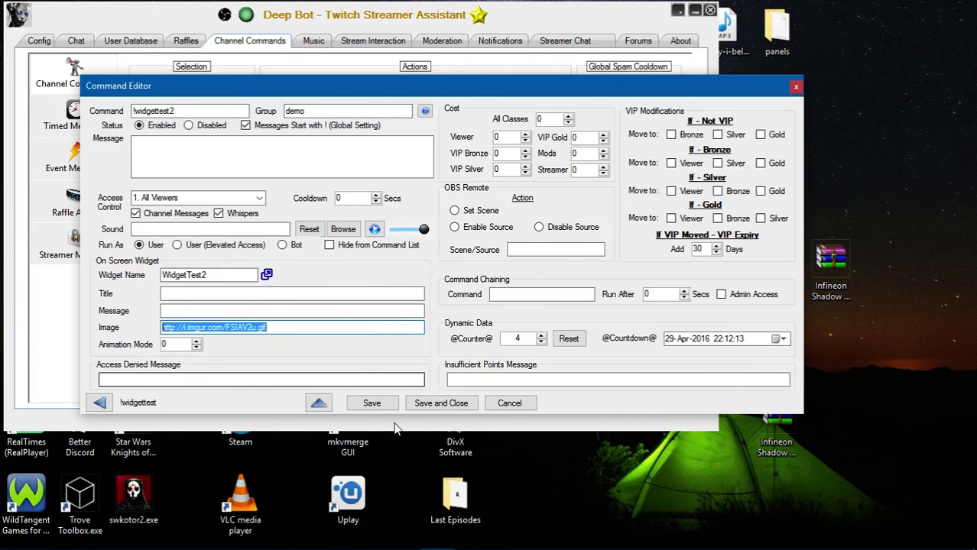
click(371, 404)
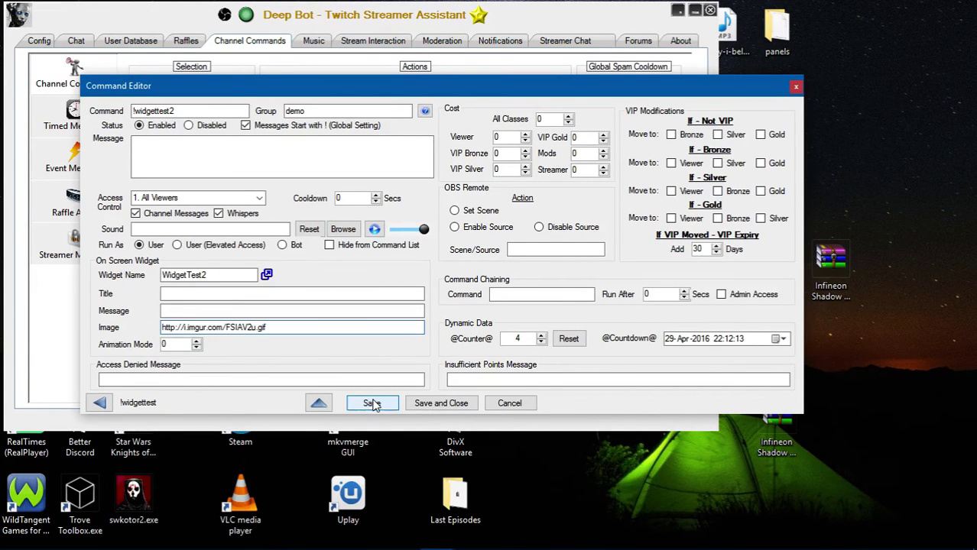
Step: Switch to Open Broadcaster Software, open the WidgetTest2 source's CLR Browser configuration, and move the dialog clear of the sources list
mouse_move(384, 545)
click(387, 538)
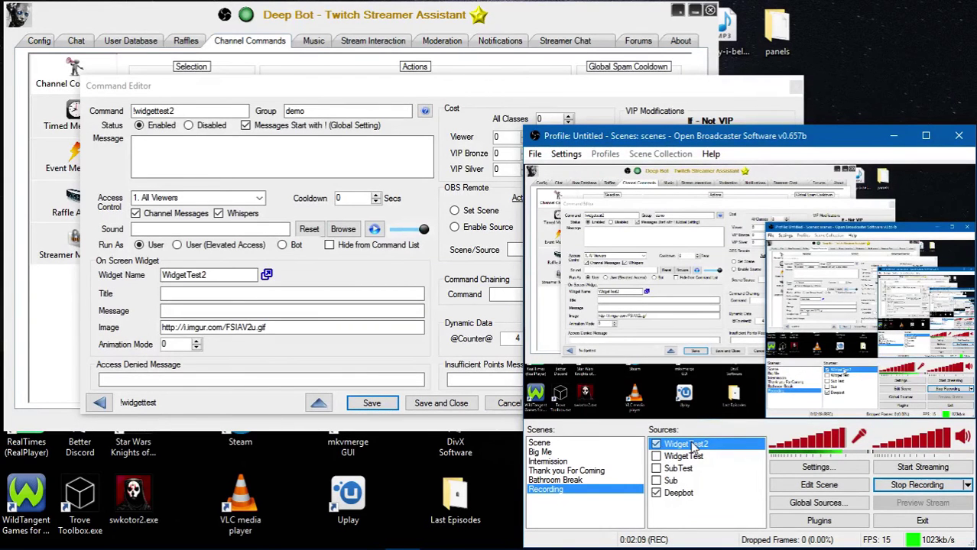
right_click(692, 445)
click(675, 449)
right_click(702, 448)
click(848, 449)
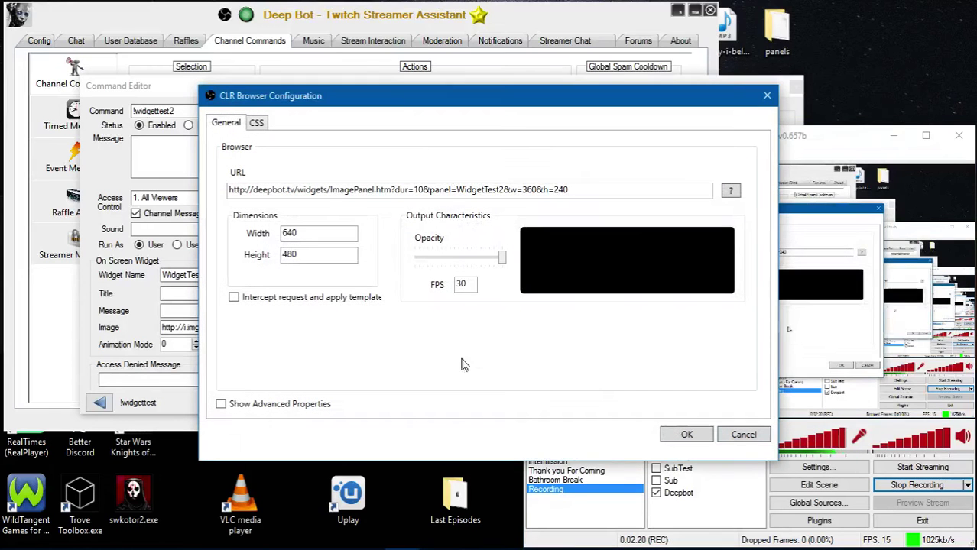
drag(375, 105, 198, 43)
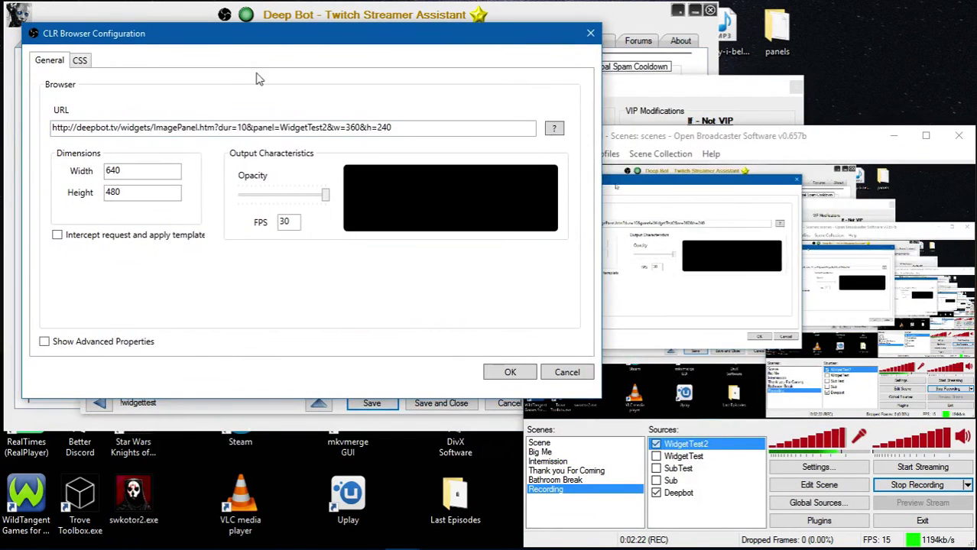
Step: Examine the base widget address and the dur parameter in the WidgetTest2 source's URL
drag(432, 128, 52, 140)
click(423, 125)
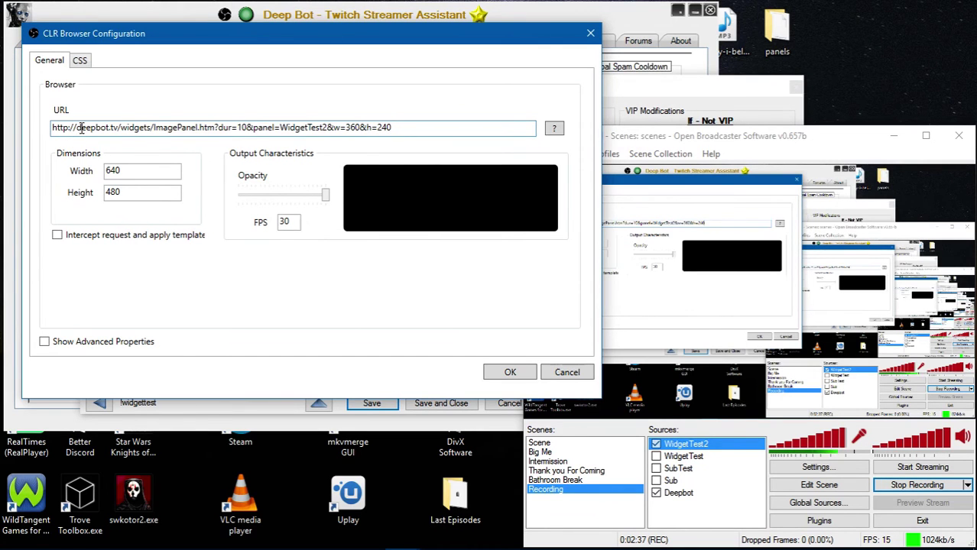
drag(53, 127, 3, 140)
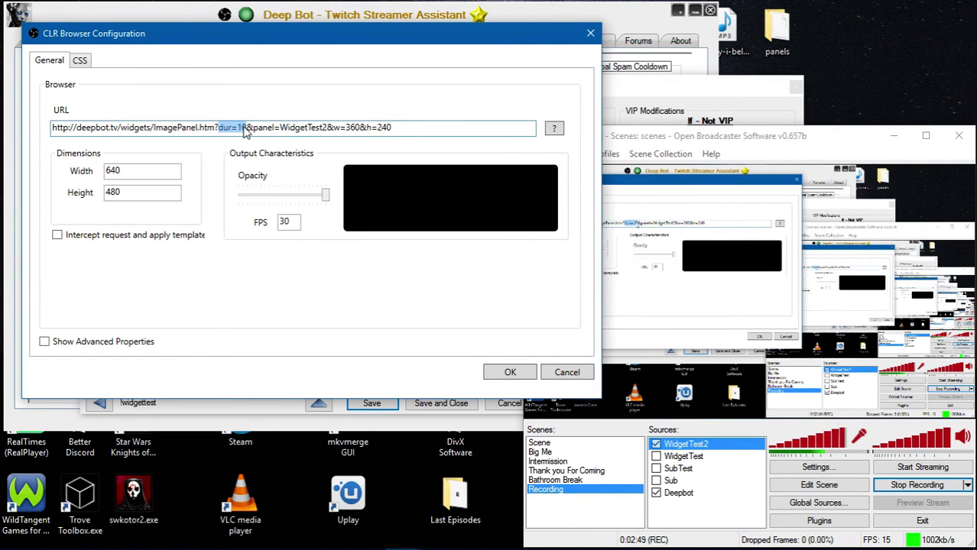
click(242, 128)
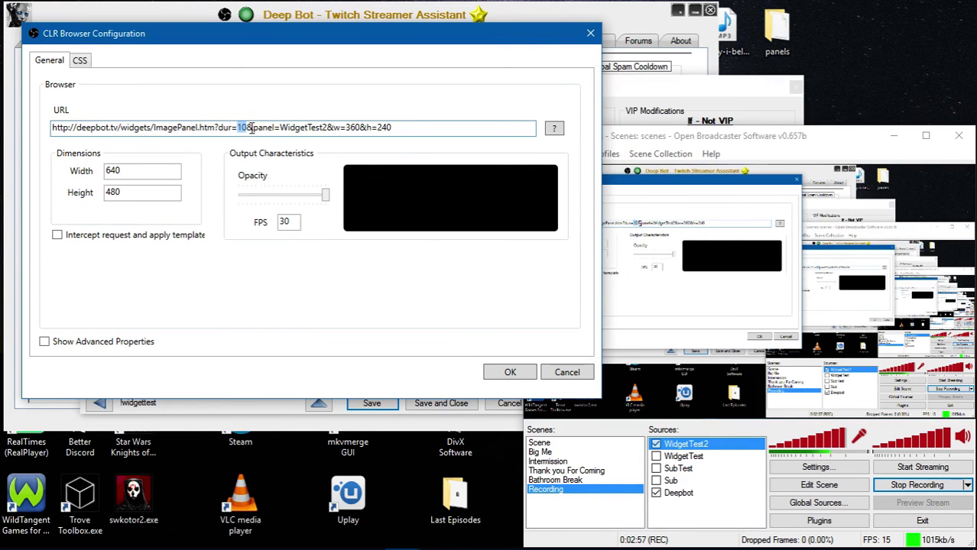
Step: Compare the panel parameter in the source's URL with the widget name set in the !widgettest2 command
drag(253, 128, 323, 125)
click(281, 128)
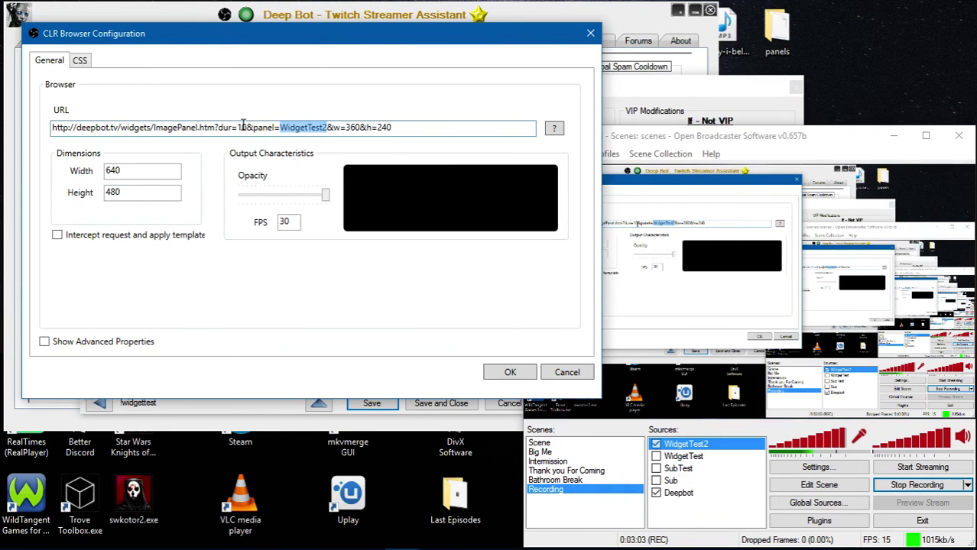
click(638, 77)
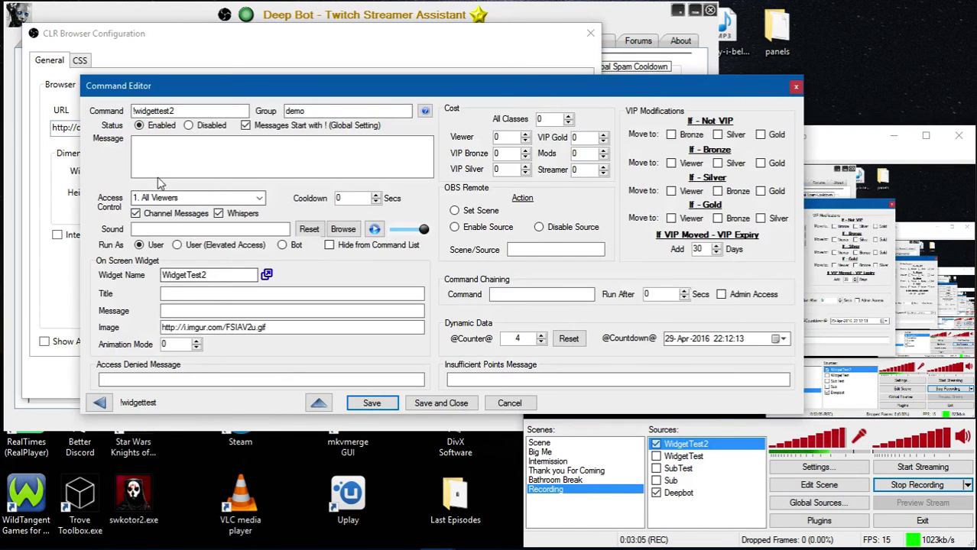
drag(243, 275, 142, 273)
click(303, 71)
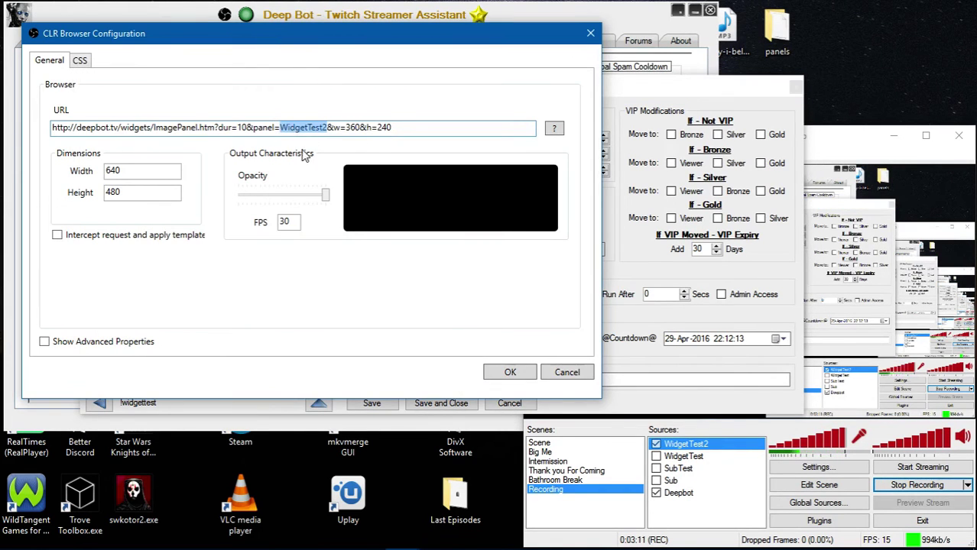
Step: Compare the w and h parameters in the WidgetTest2 source's URL with the pixel size of the GIF open in Chrome
drag(334, 130, 348, 127)
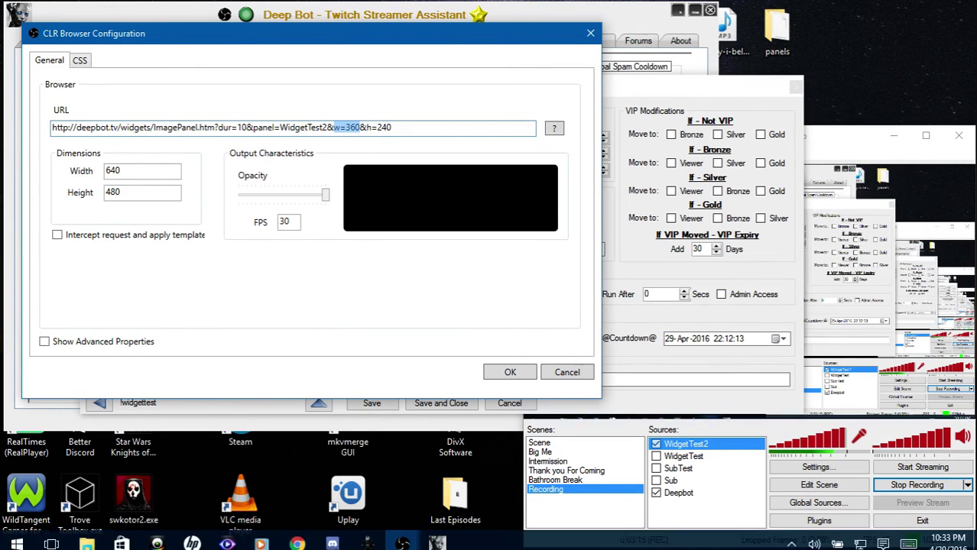
click(298, 536)
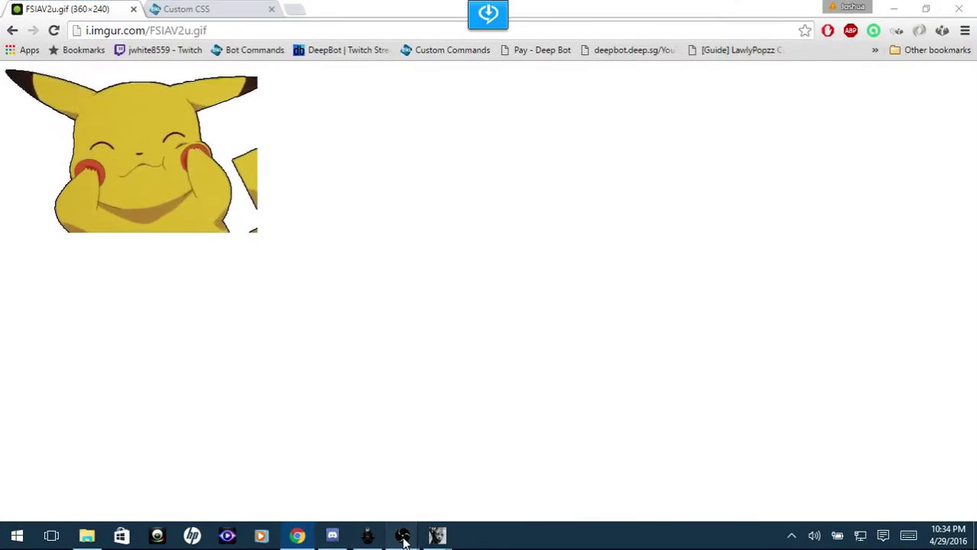
mouse_move(401, 536)
click(443, 462)
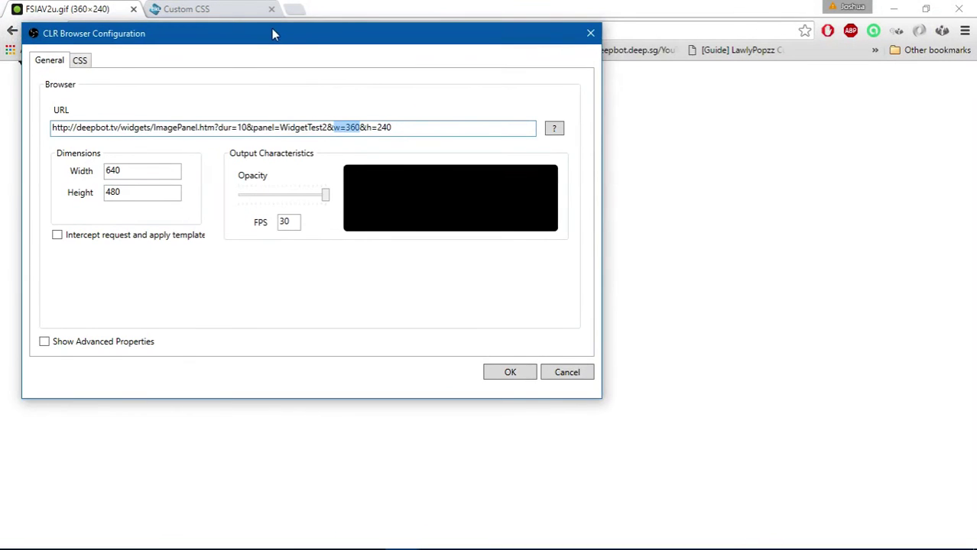
drag(276, 37, 472, 117)
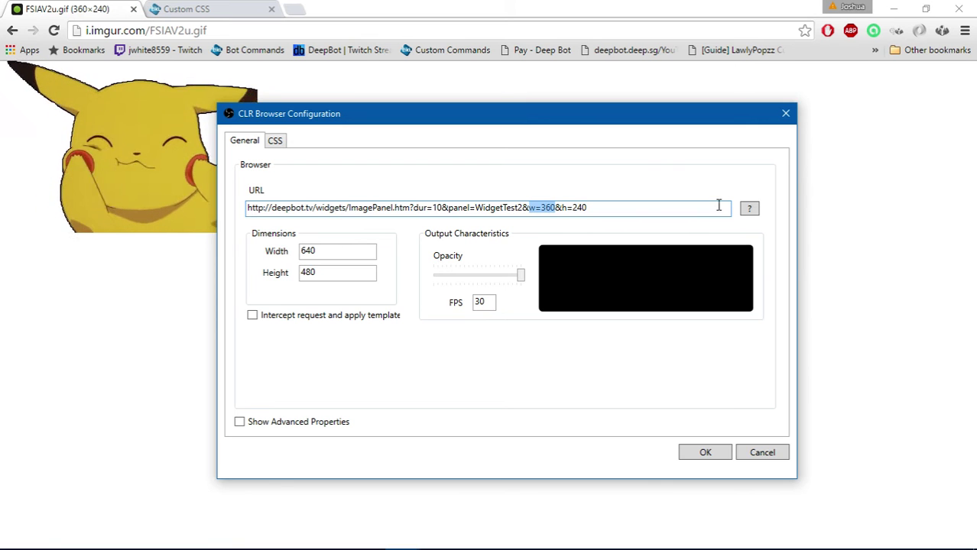
click(543, 207)
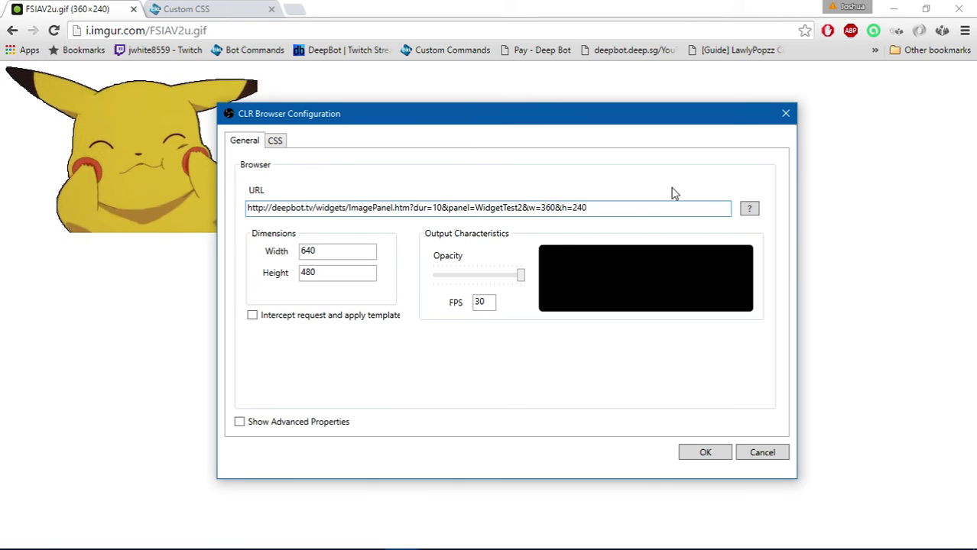
Step: Check the WidgetTest2 source's custom CSS and its browser width and height dimensions
click(277, 141)
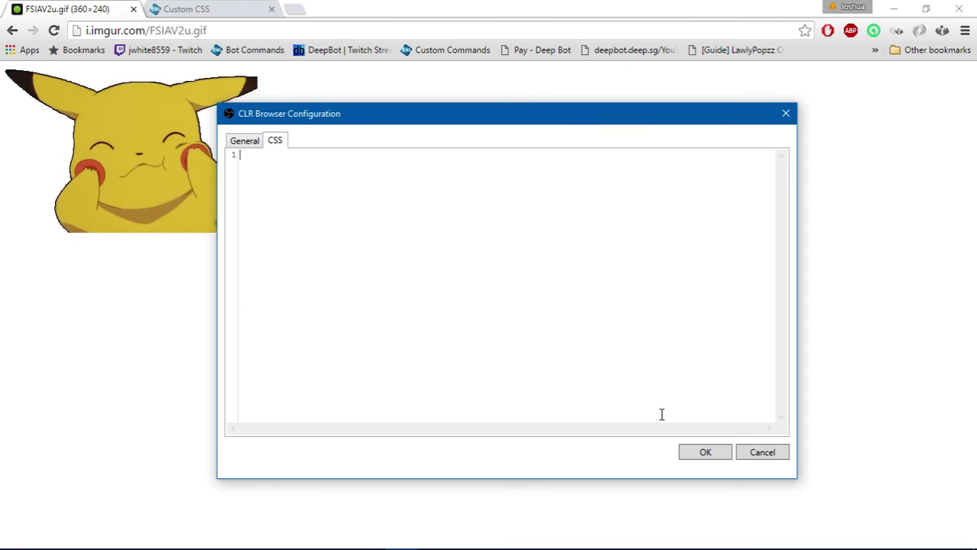
click(246, 142)
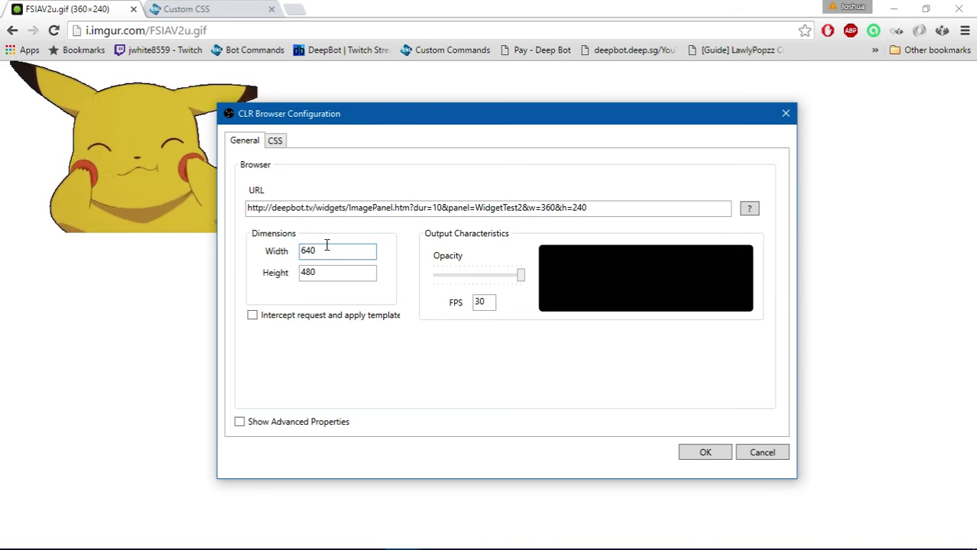
drag(322, 252, 296, 252)
click(313, 250)
double_click(324, 274)
drag(334, 258, 289, 257)
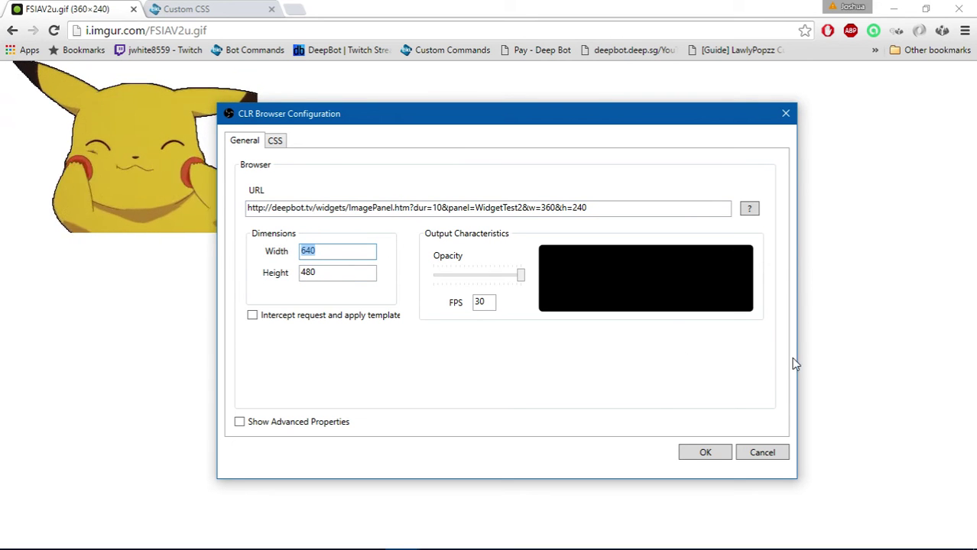
Step: Accept the CLR Browser configuration, and return to DeepBot to save the !widgettest2 command
click(705, 453)
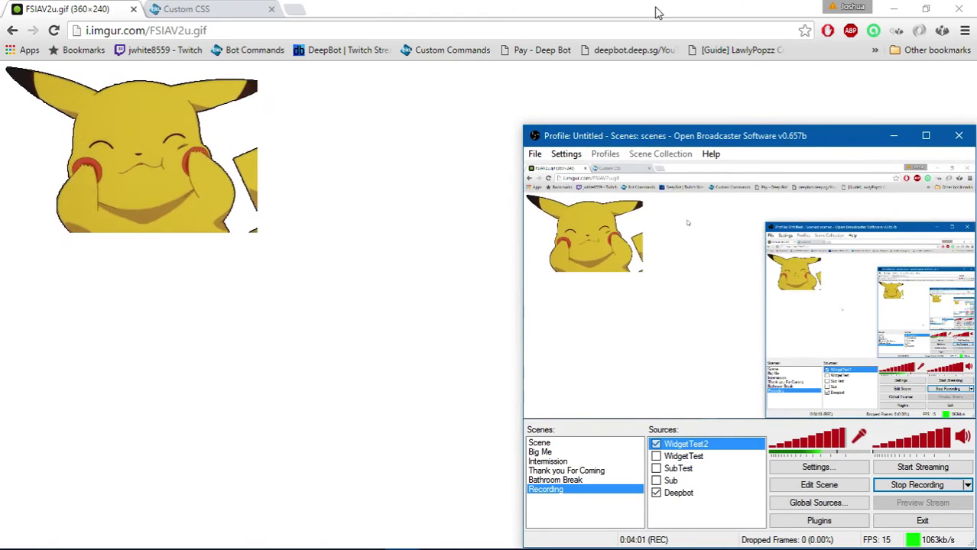
click(925, 6)
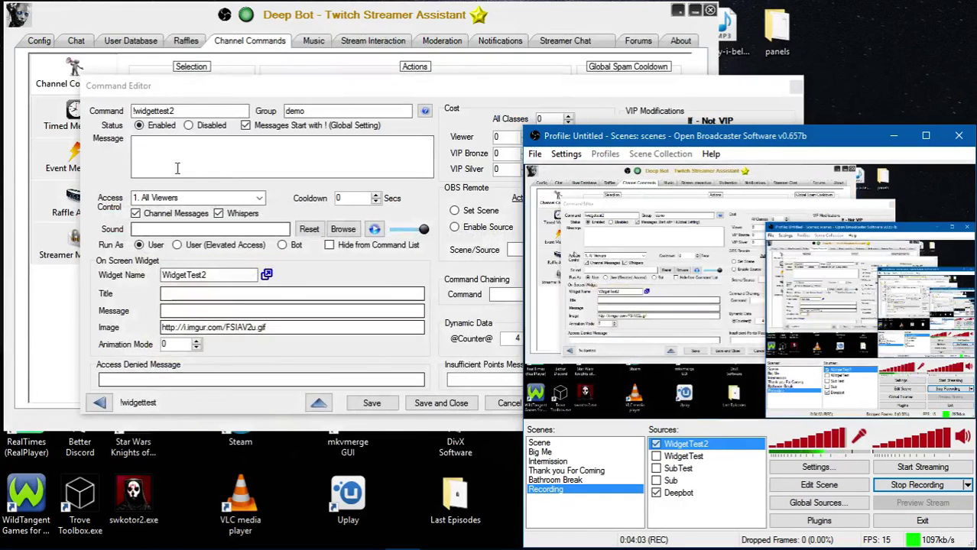
click(374, 402)
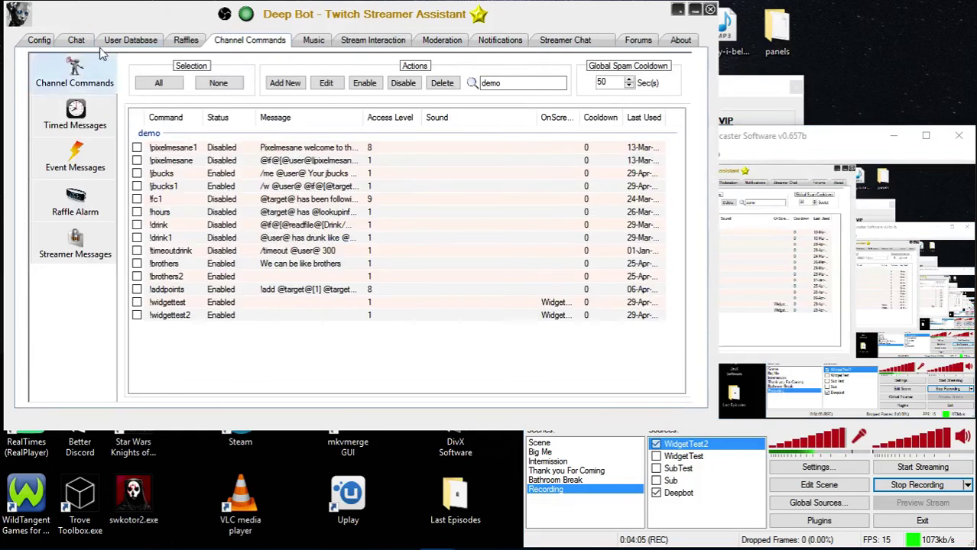
Step: Send !widgettest2 in DeepBot's chat and bring Open Broadcaster Software forward to watch the widget in the preview
click(80, 40)
click(240, 391)
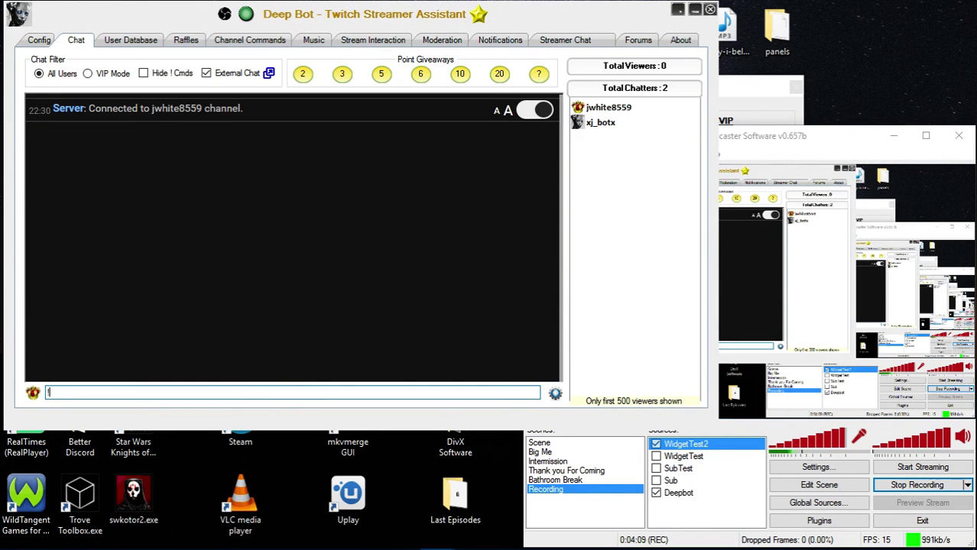
text(!widget)
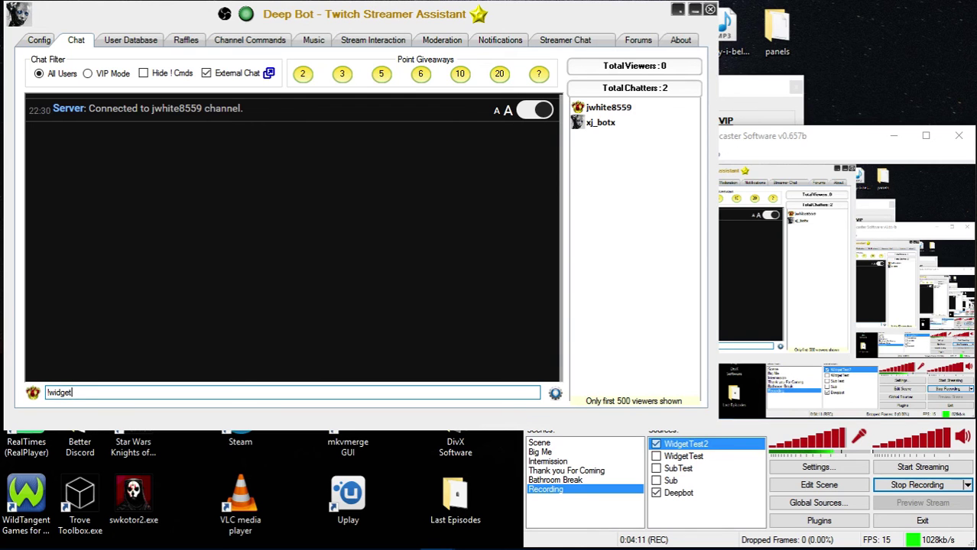
text(test2)
key(Return)
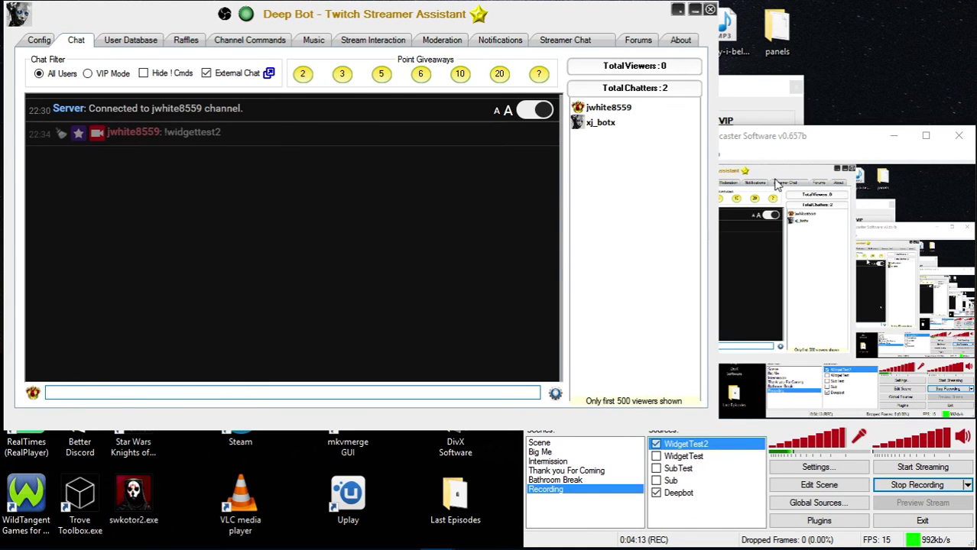
click(817, 138)
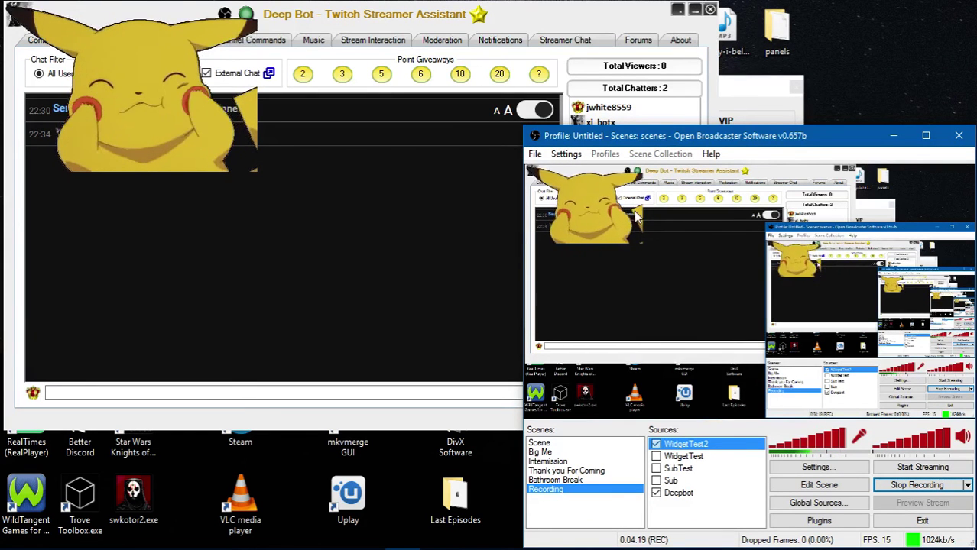
Step: Show the WidgetTest2 source's bounds in scene editing, disable the source, and leave scene editing
click(819, 484)
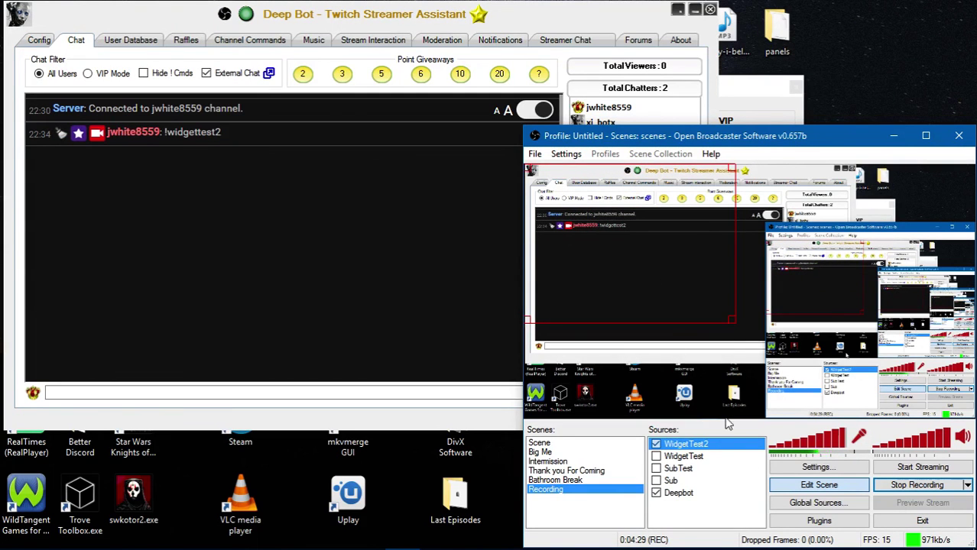
click(656, 444)
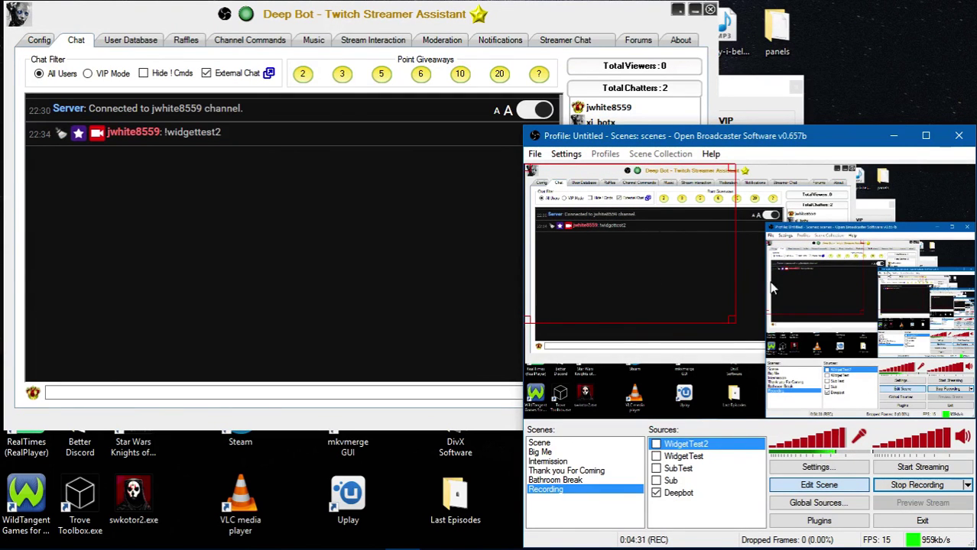
click(795, 490)
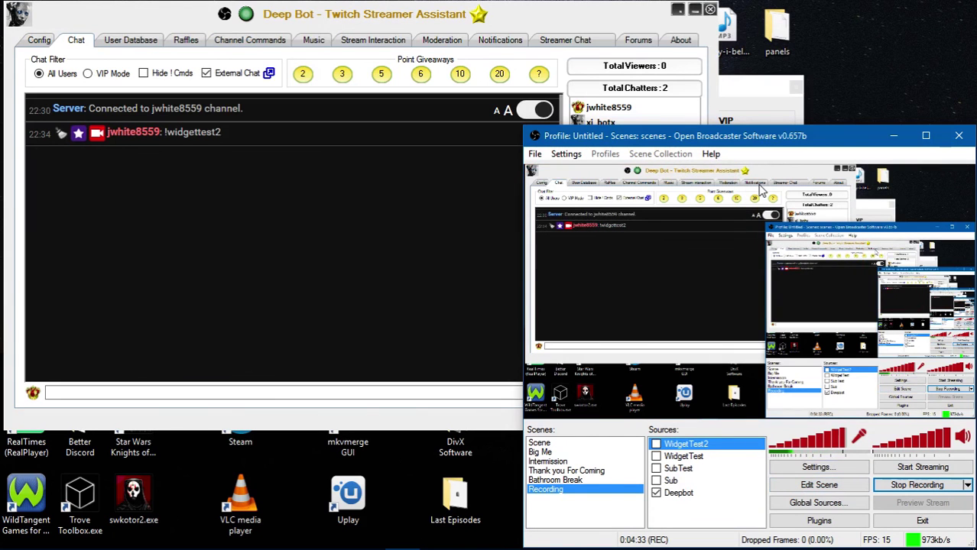